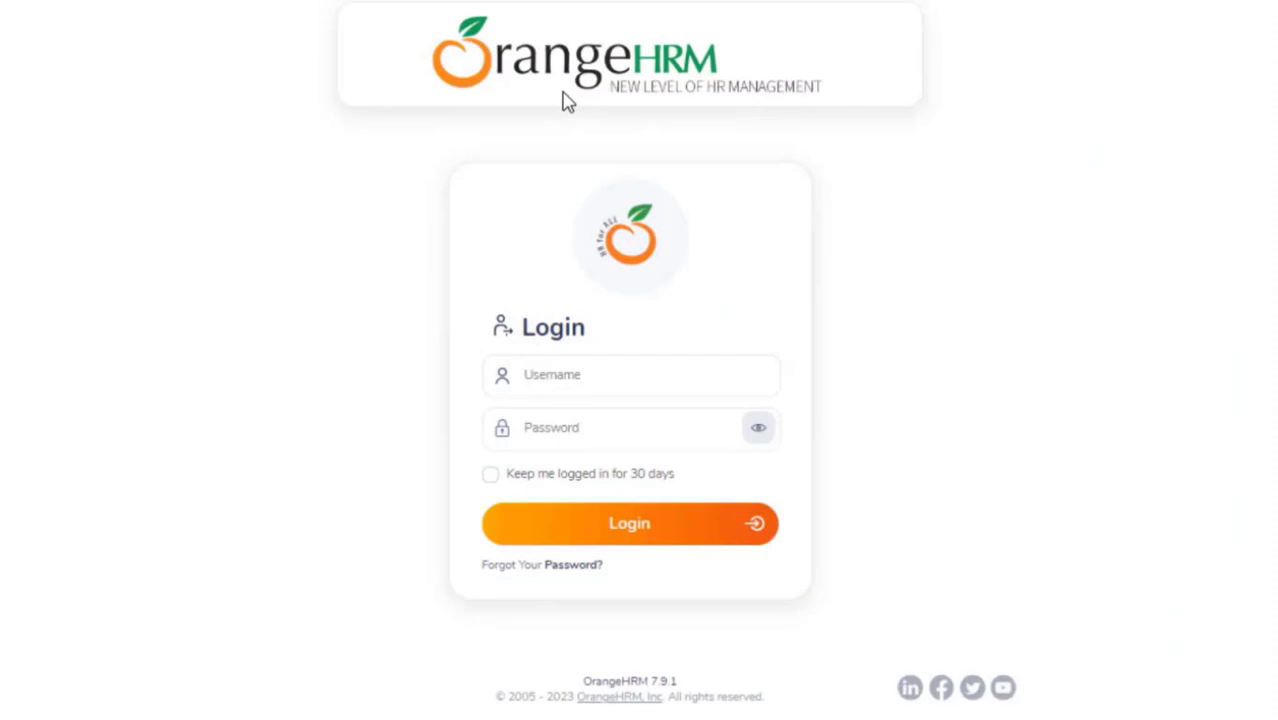
Step: Log in to OrangeHRM with the administrator account's username and password
left_click(579, 373)
type("Jacqueline")
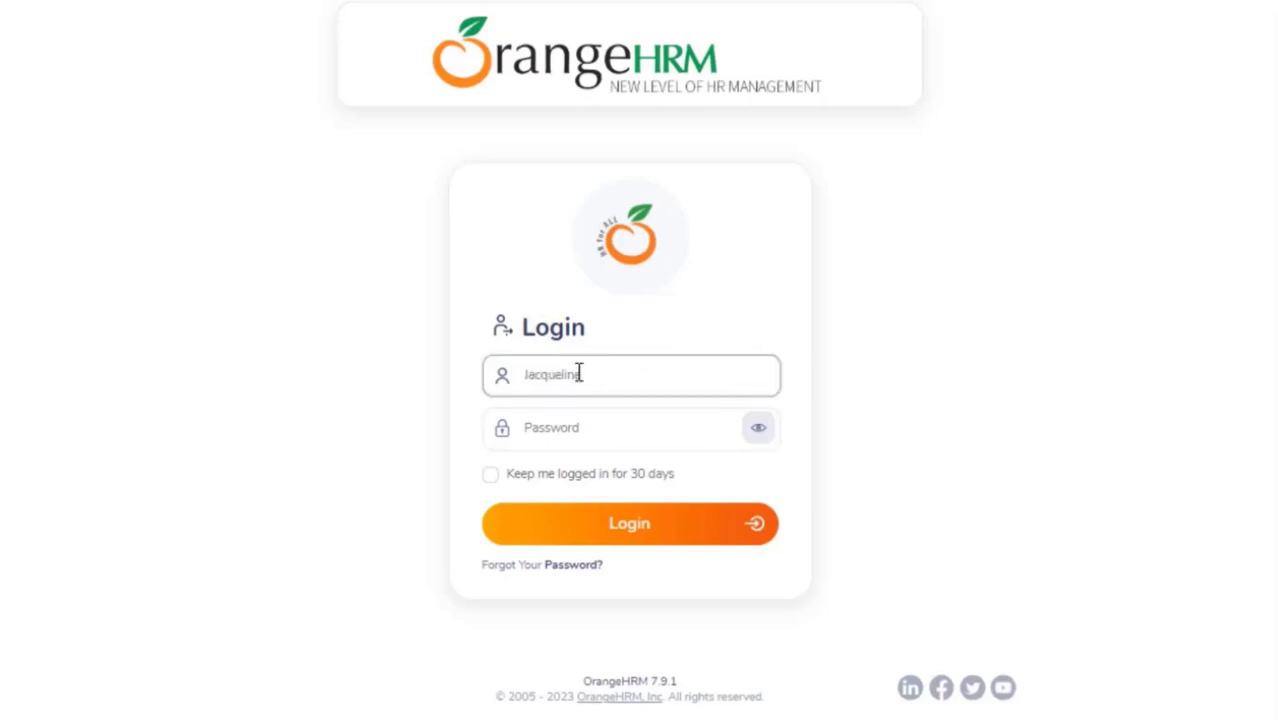
left_click(568, 437)
type("admin123")
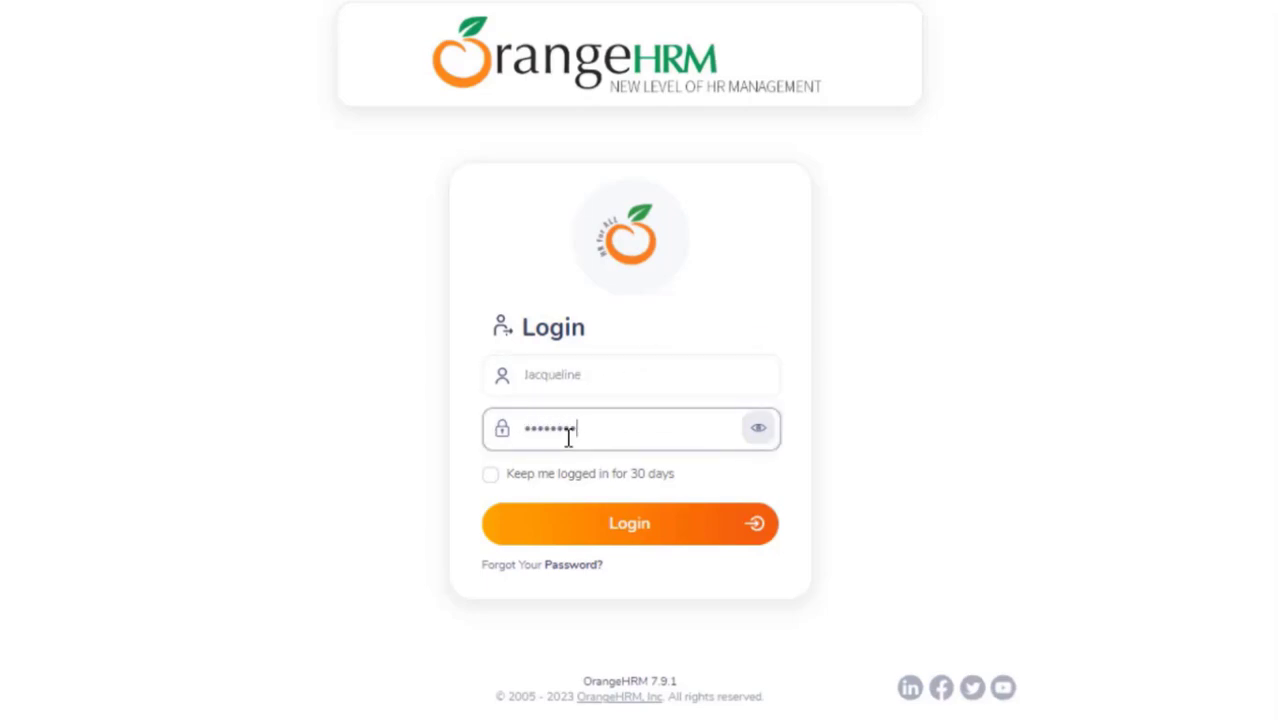
type("***")
left_click(632, 541)
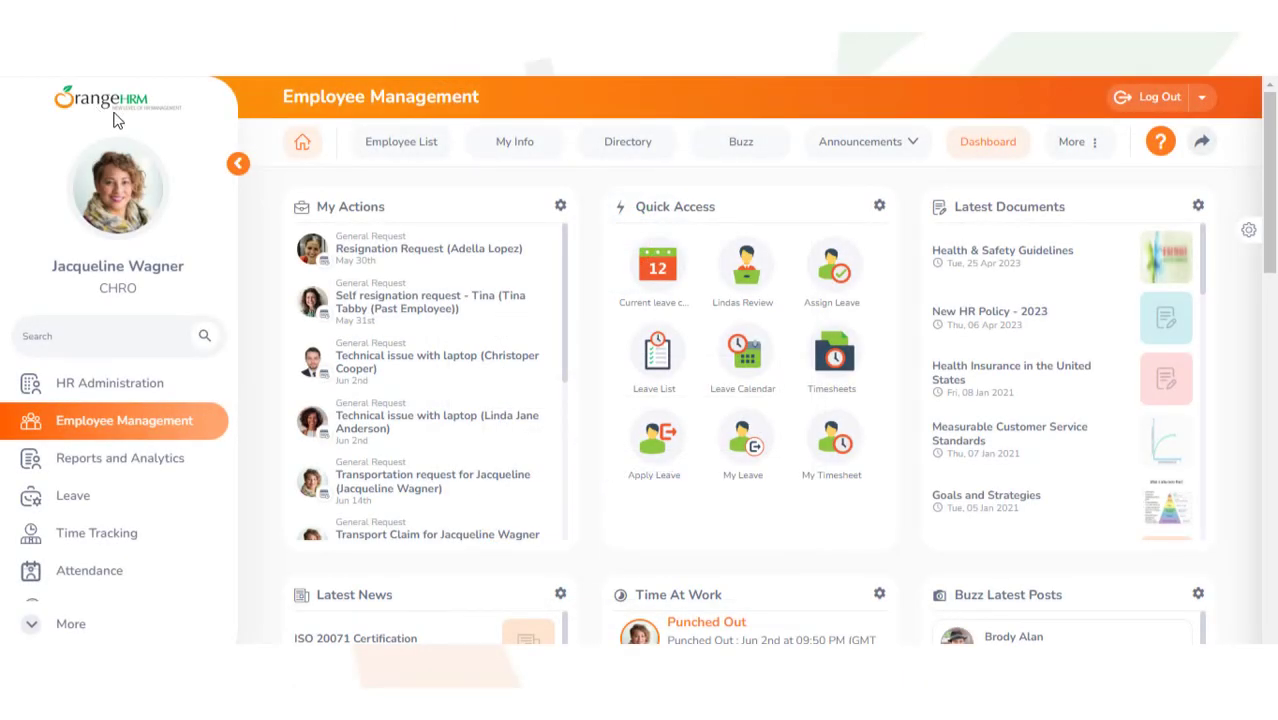
Step: Go to Travel and Expense > Configuration > Expense Types and start a new expense type
scroll(230, 478, "down", 2)
scroll(227, 500, "down", 1)
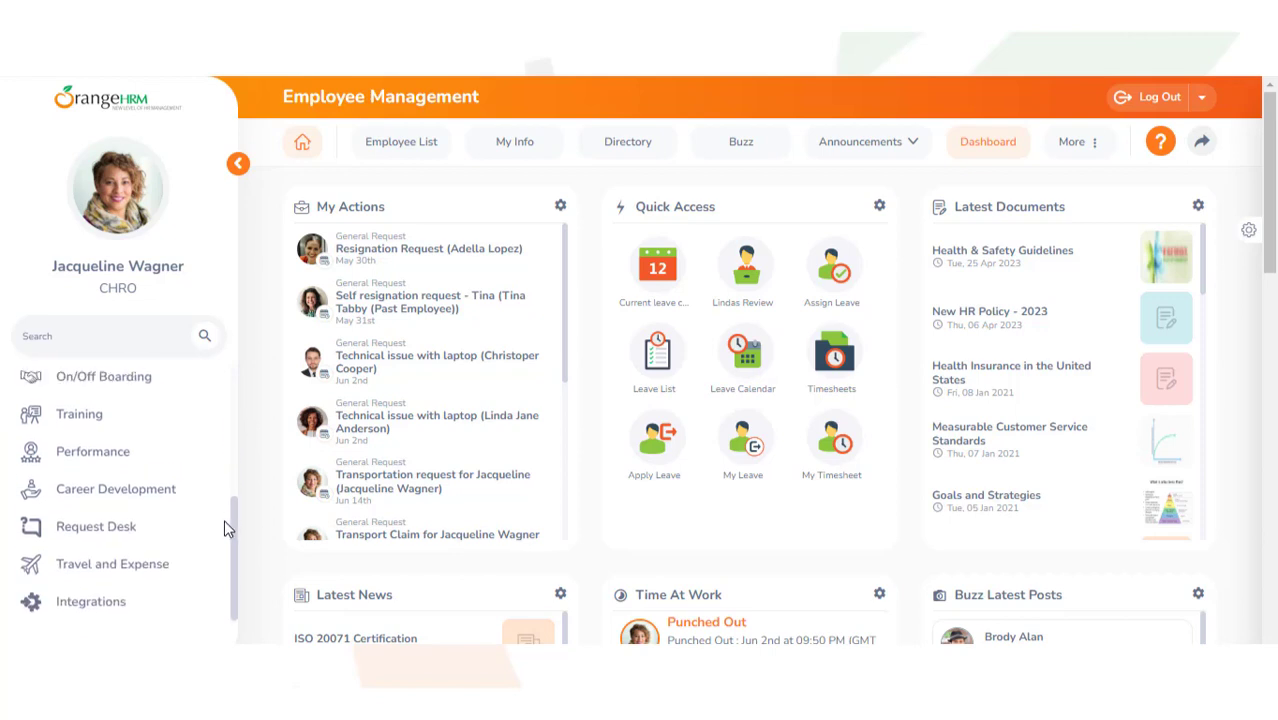
left_click(105, 570)
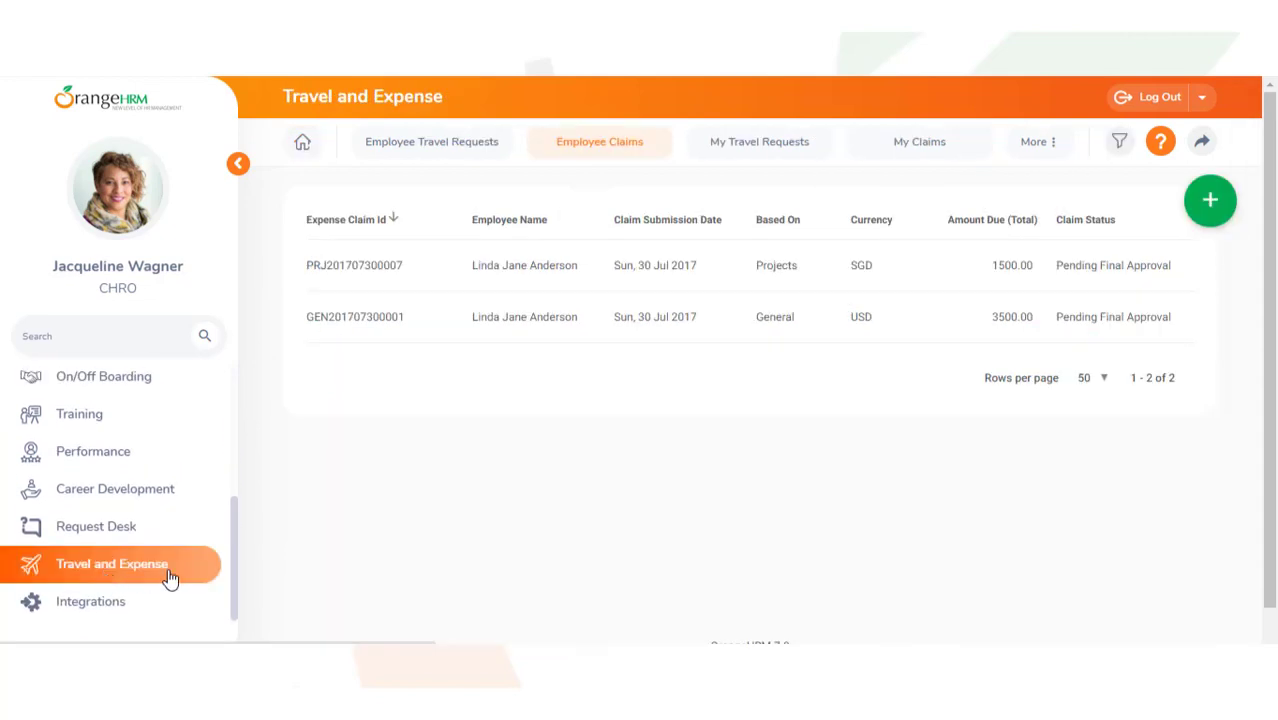
left_click(1033, 160)
mouse_move(1050, 198)
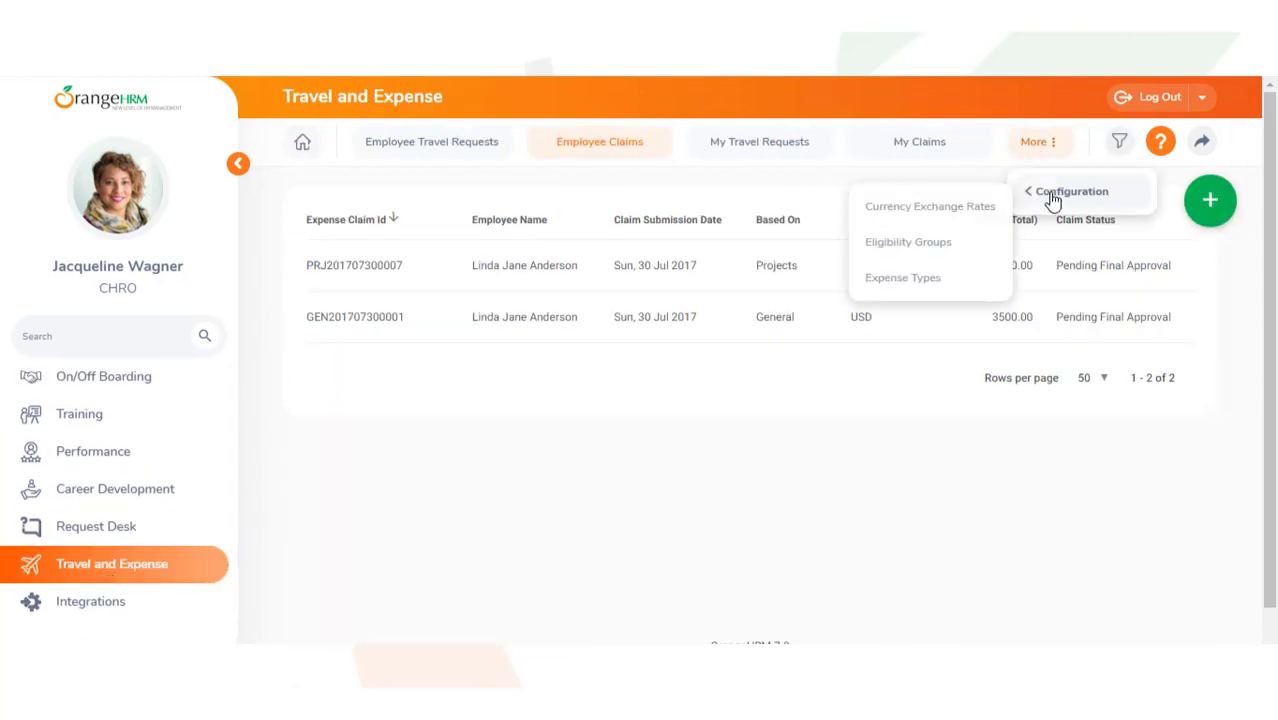
left_click(986, 277)
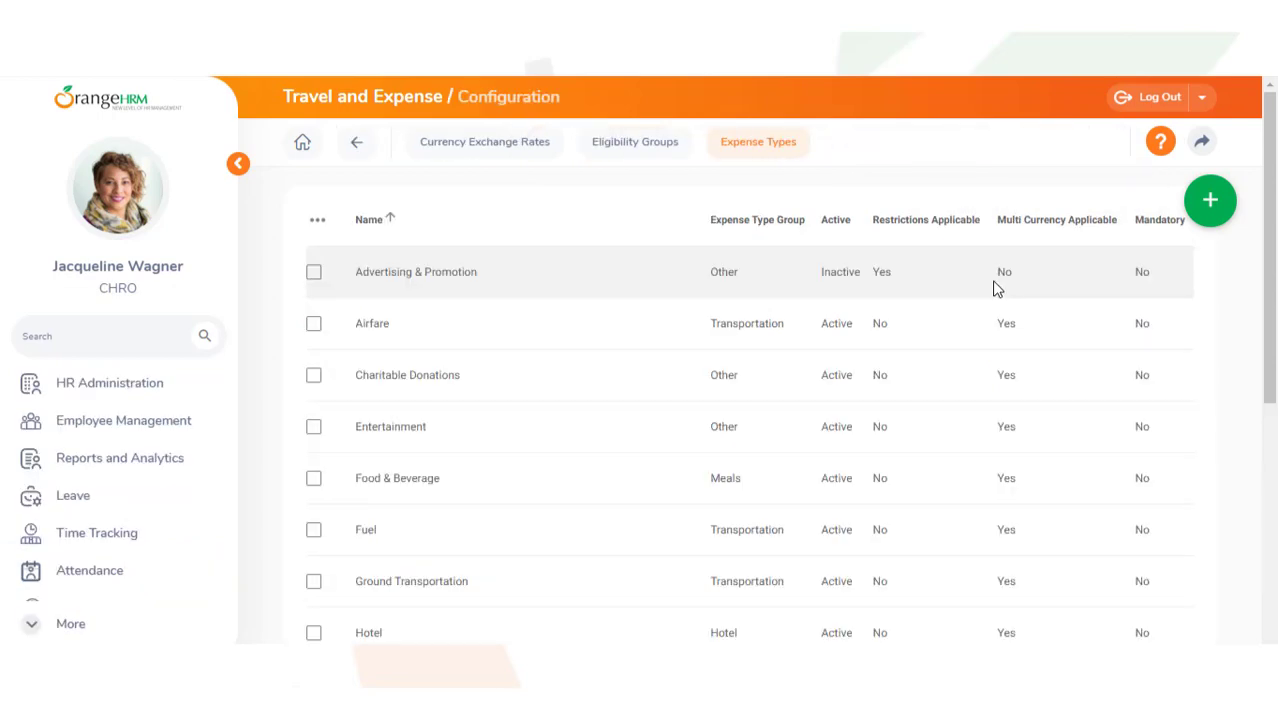
left_click(1208, 210)
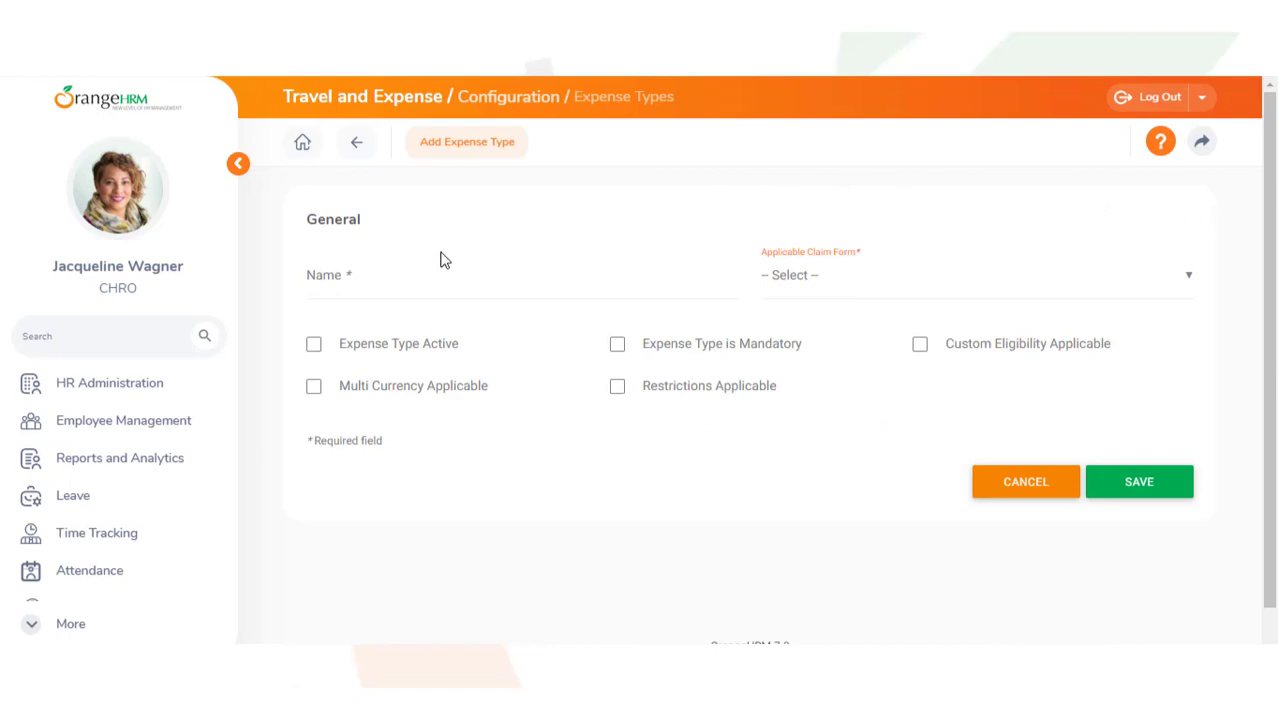
Step: Paste 'Travel Flight Expense' as the name and select Airfare as the claim form
left_click(319, 277)
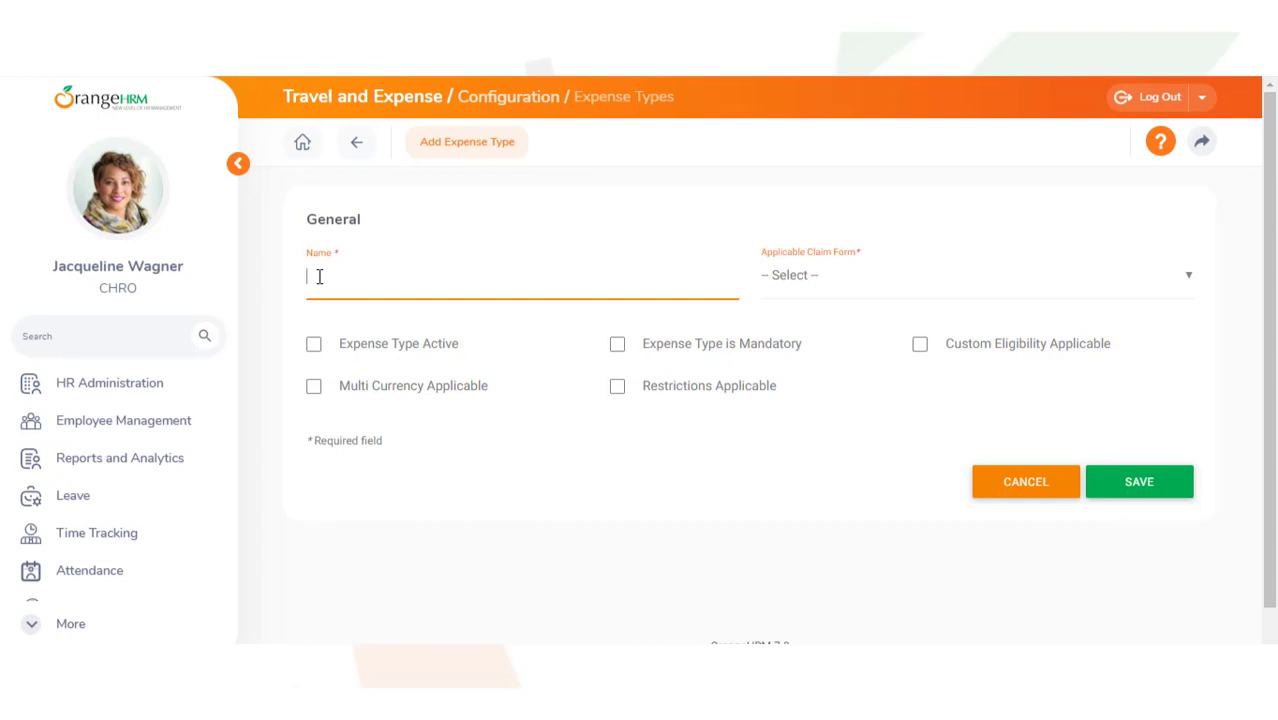
type("Travel Flight Expense")
left_click(1193, 283)
left_click(1145, 334)
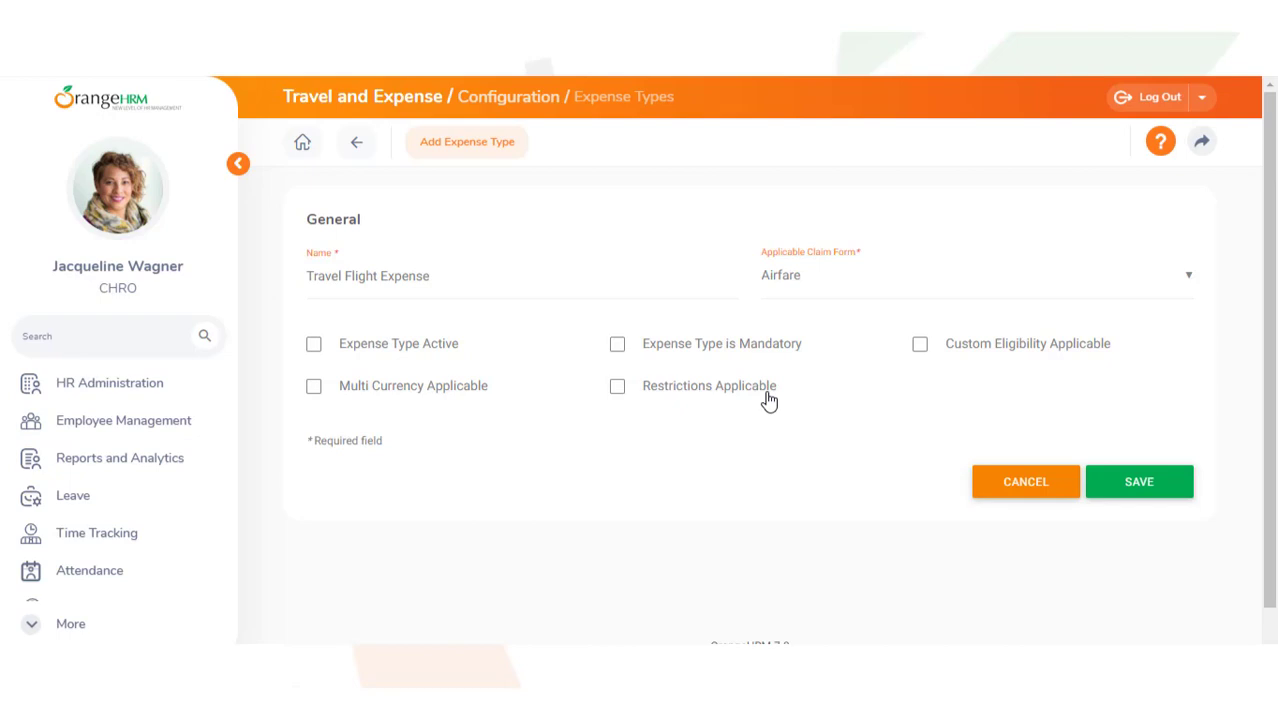
Step: Tick Restrictions Applicable, Mandatory, Multi Currency Applicable and Custom Eligibility Applicable, then save
left_click(619, 390)
left_click(618, 348)
left_click(314, 388)
left_click(919, 346)
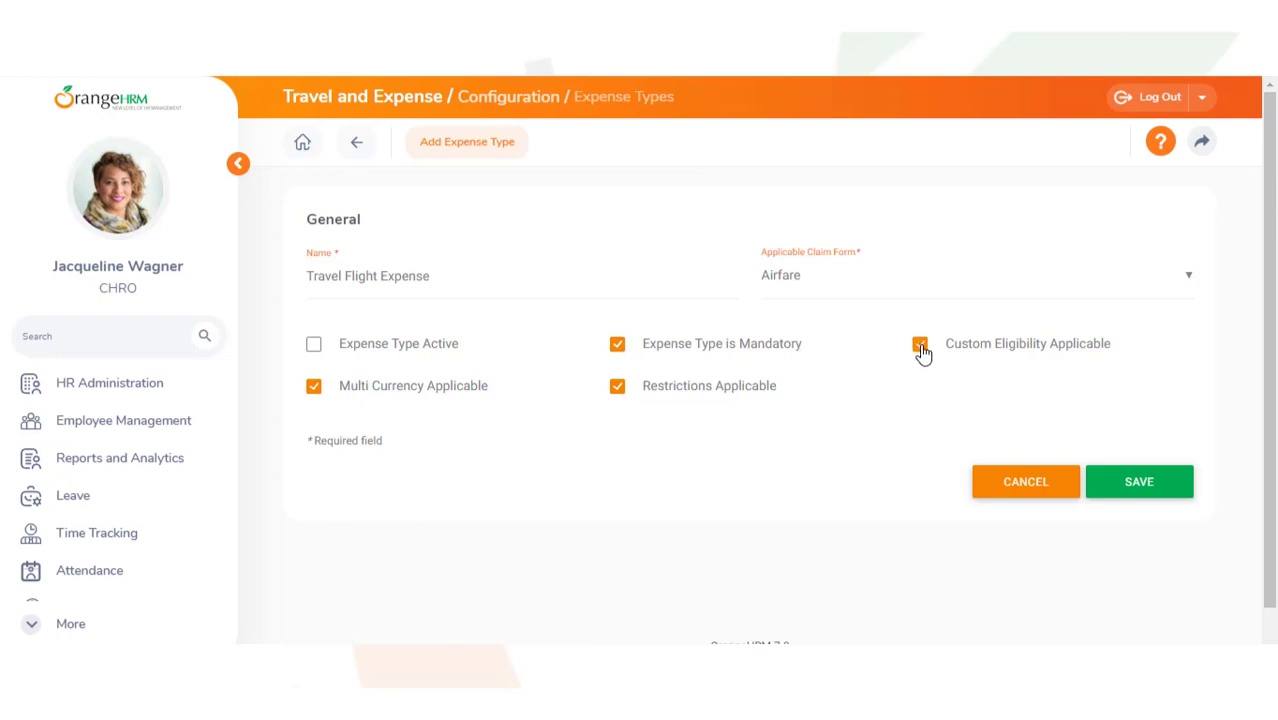
left_click(1145, 490)
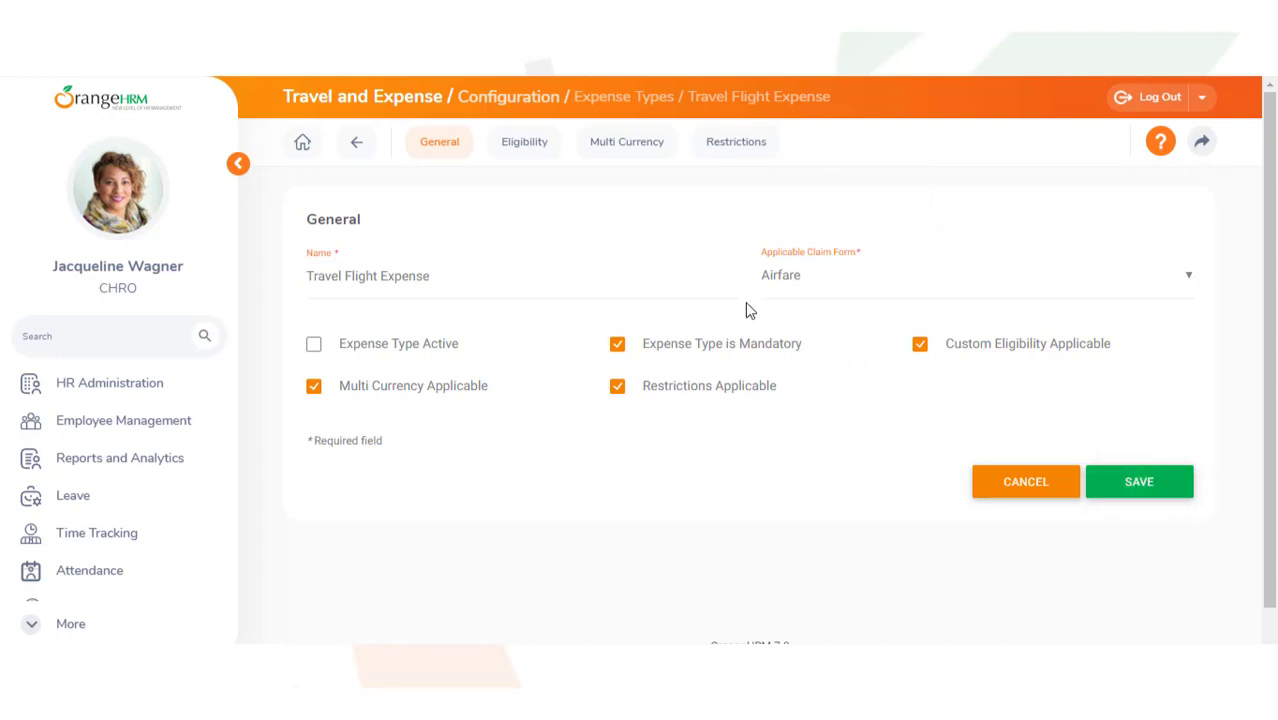
Step: On the Eligibility tab, add and save Development Team as an eligible group
left_click(527, 156)
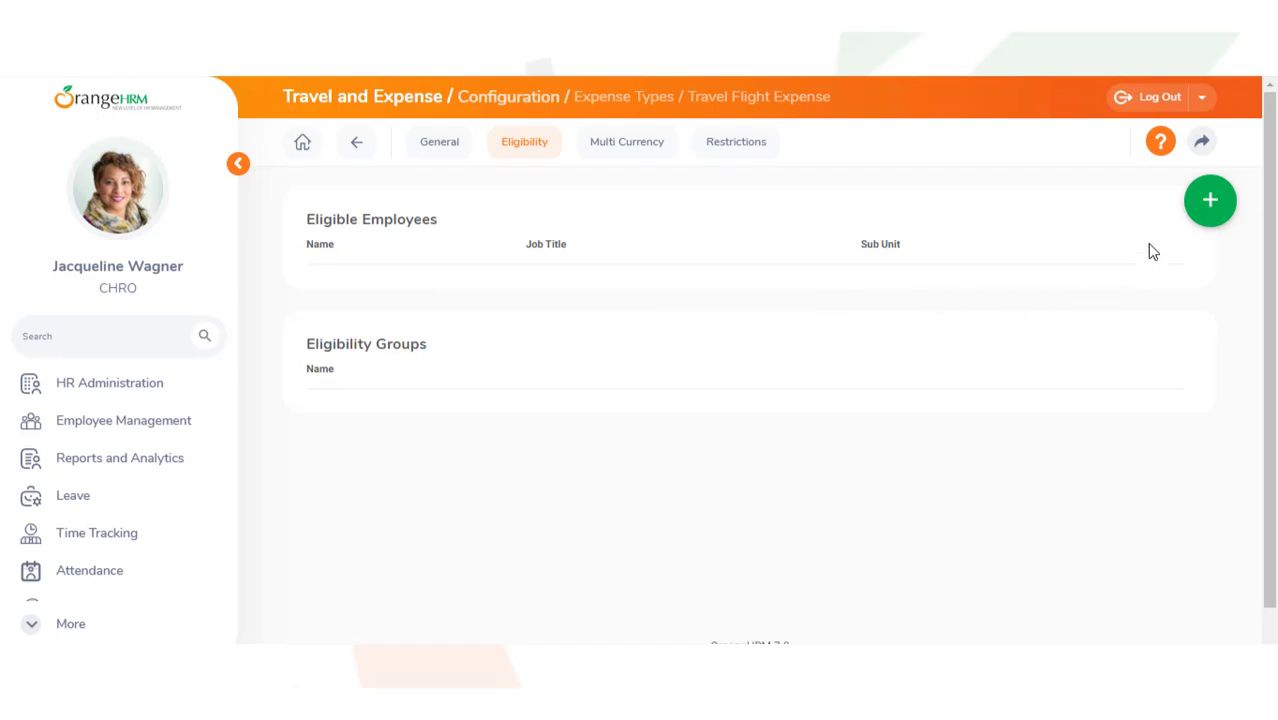
left_click(1205, 203)
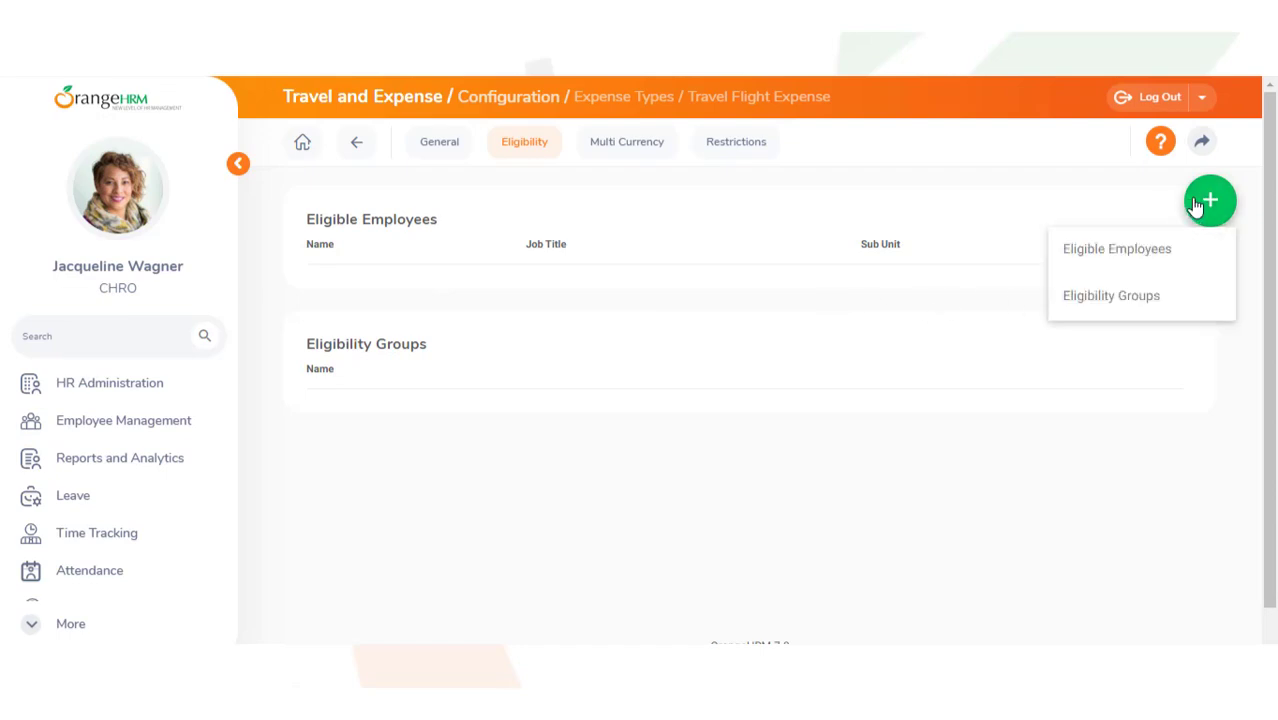
left_click(1155, 313)
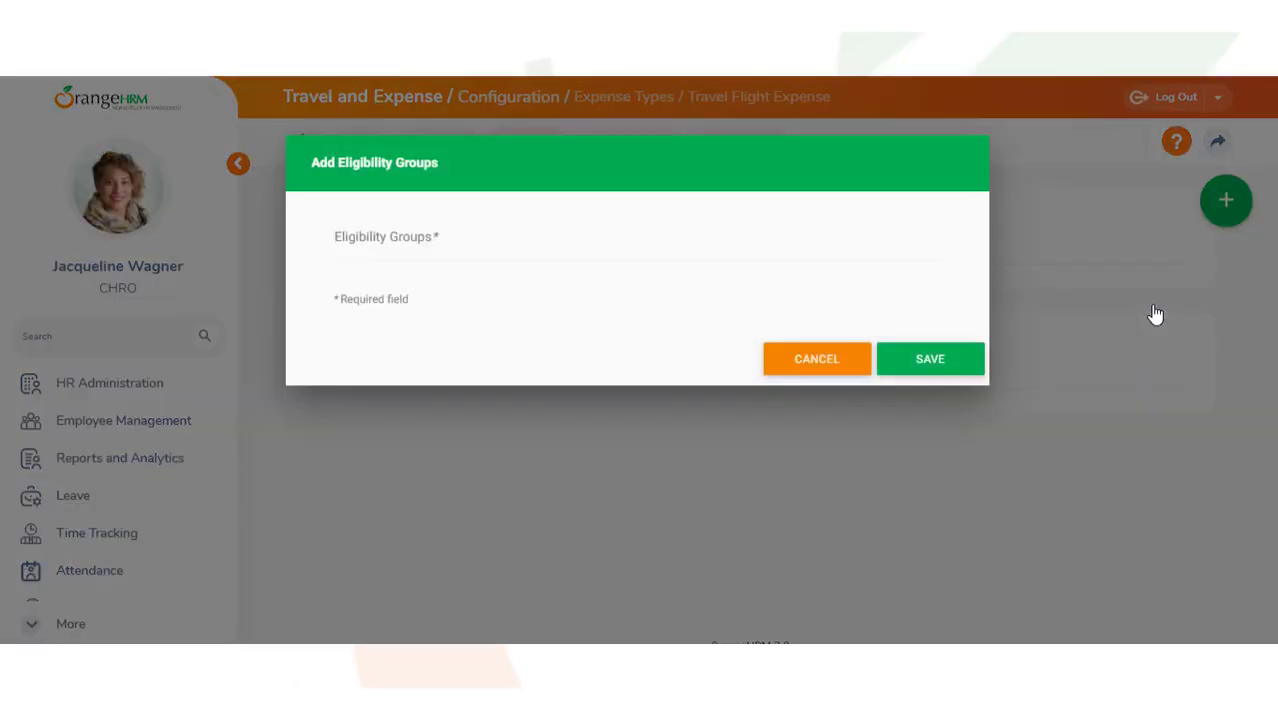
left_click(341, 238)
type("De")
left_click(372, 288)
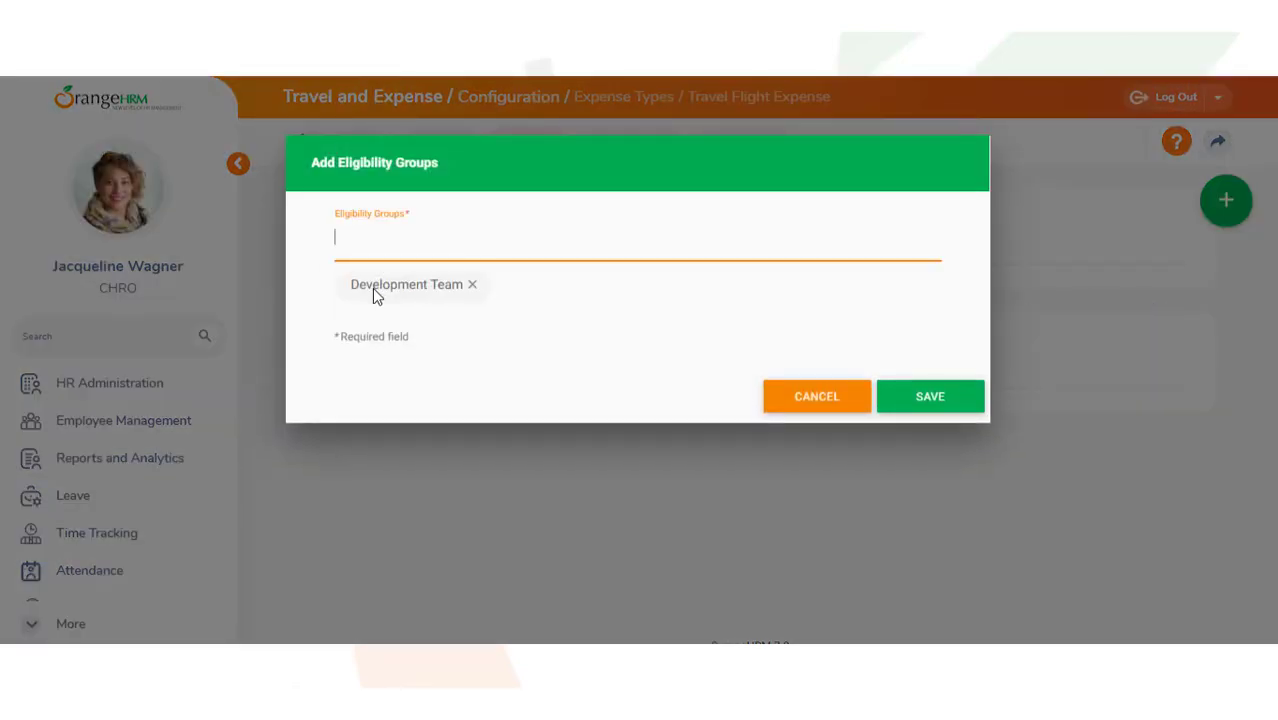
left_click(929, 400)
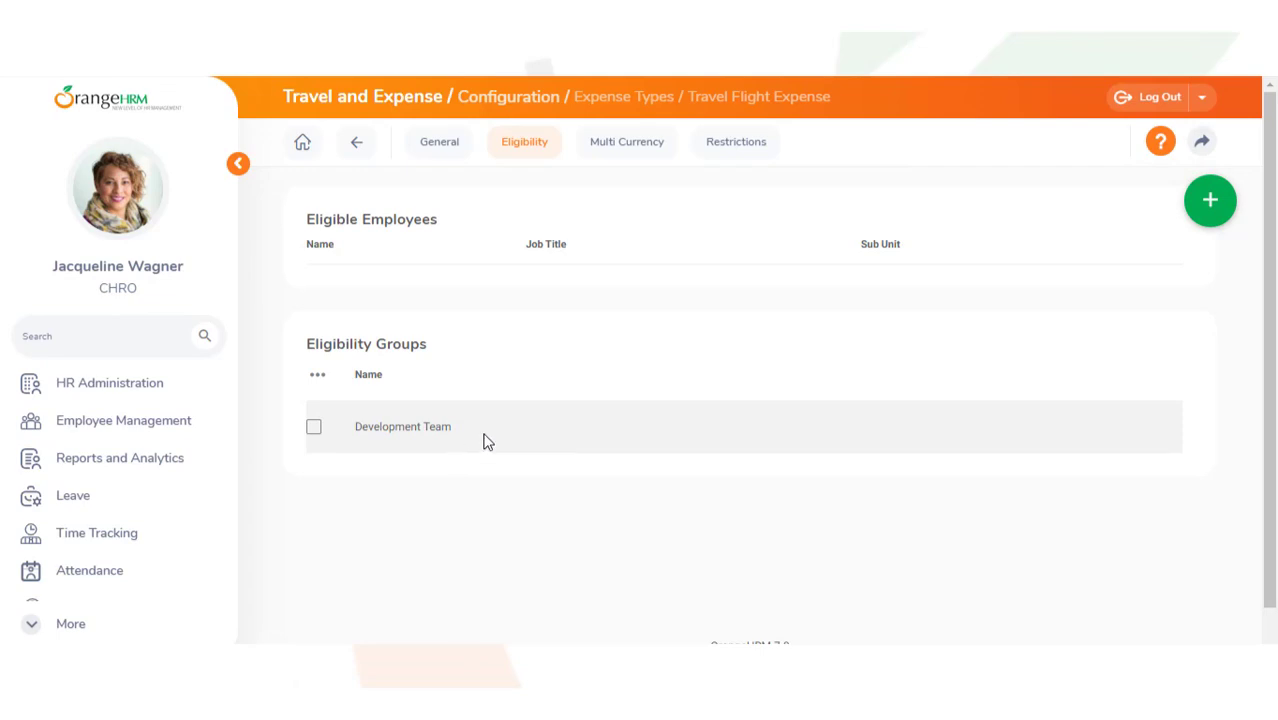
Step: Add and save one individual employee, found by searching 'ja', as eligible
left_click(1209, 205)
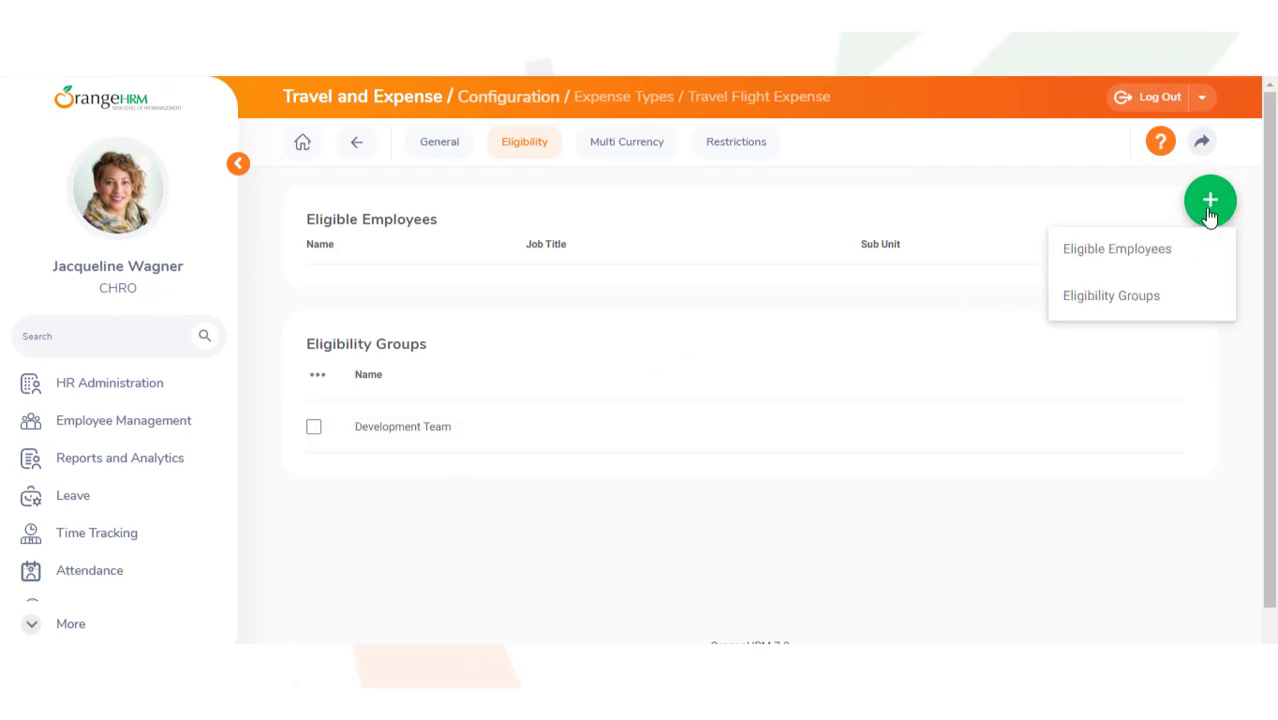
left_click(1139, 264)
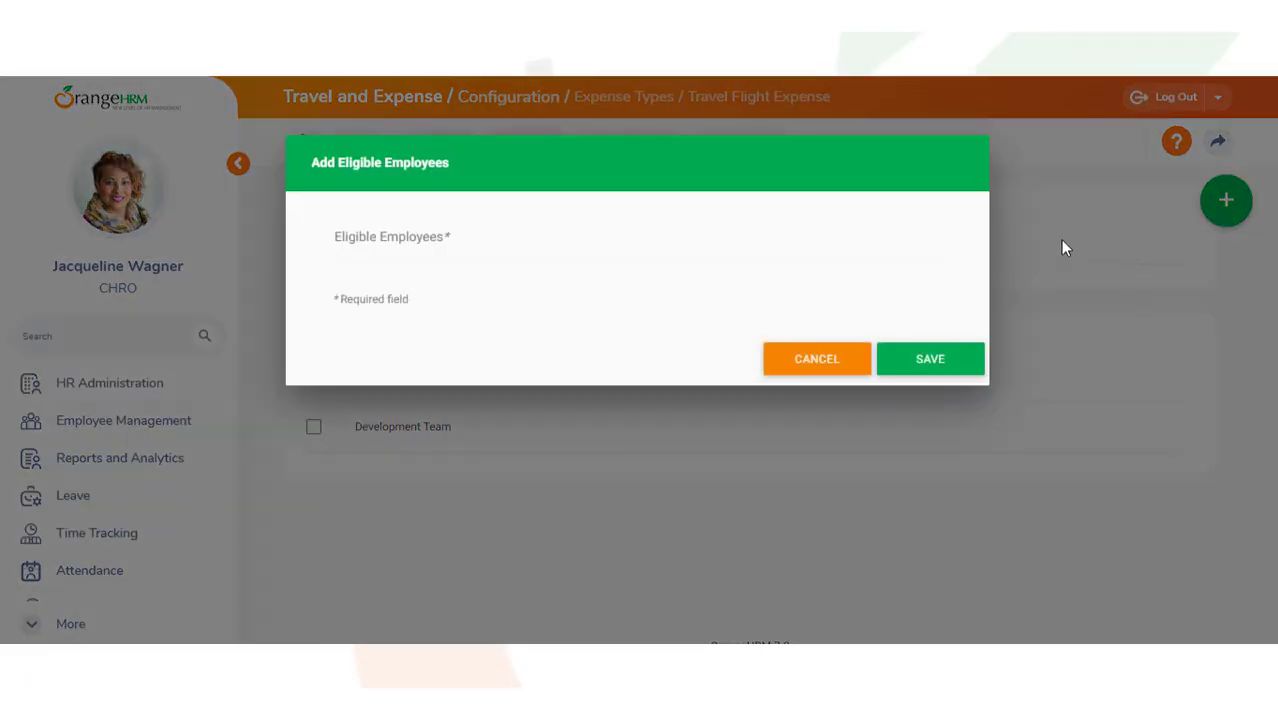
left_click(341, 237)
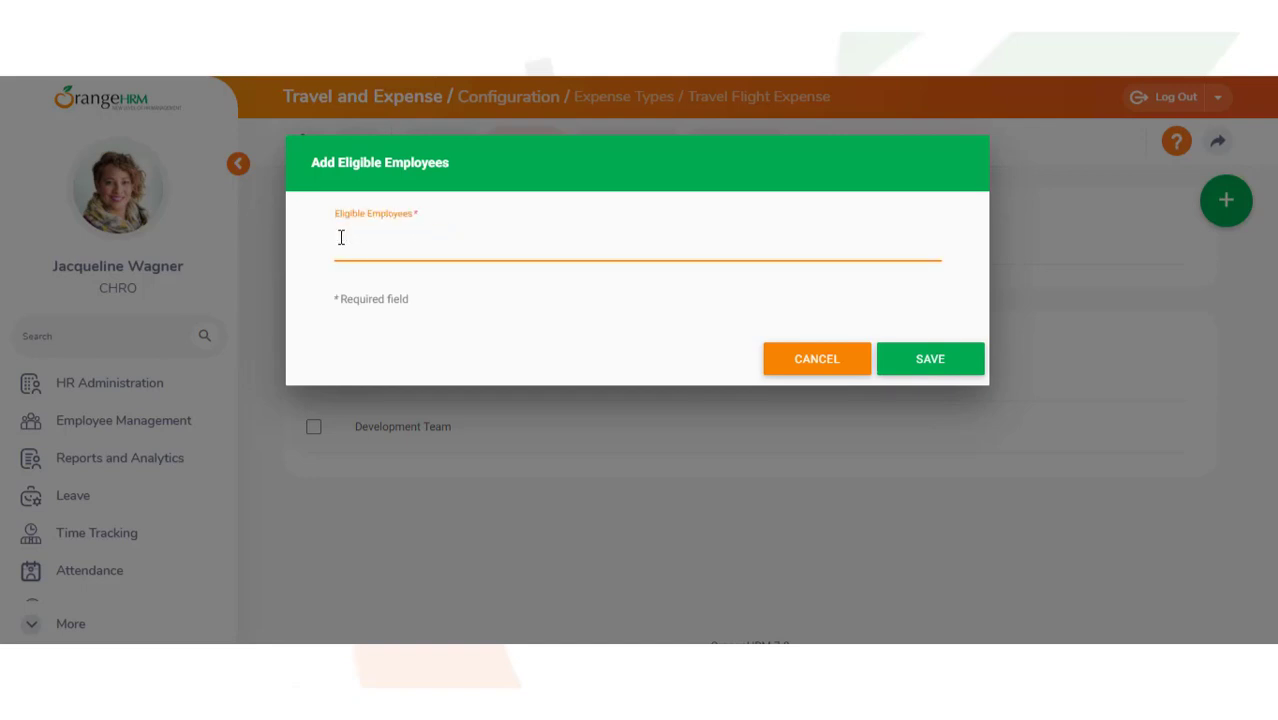
type("ja")
left_click(363, 330)
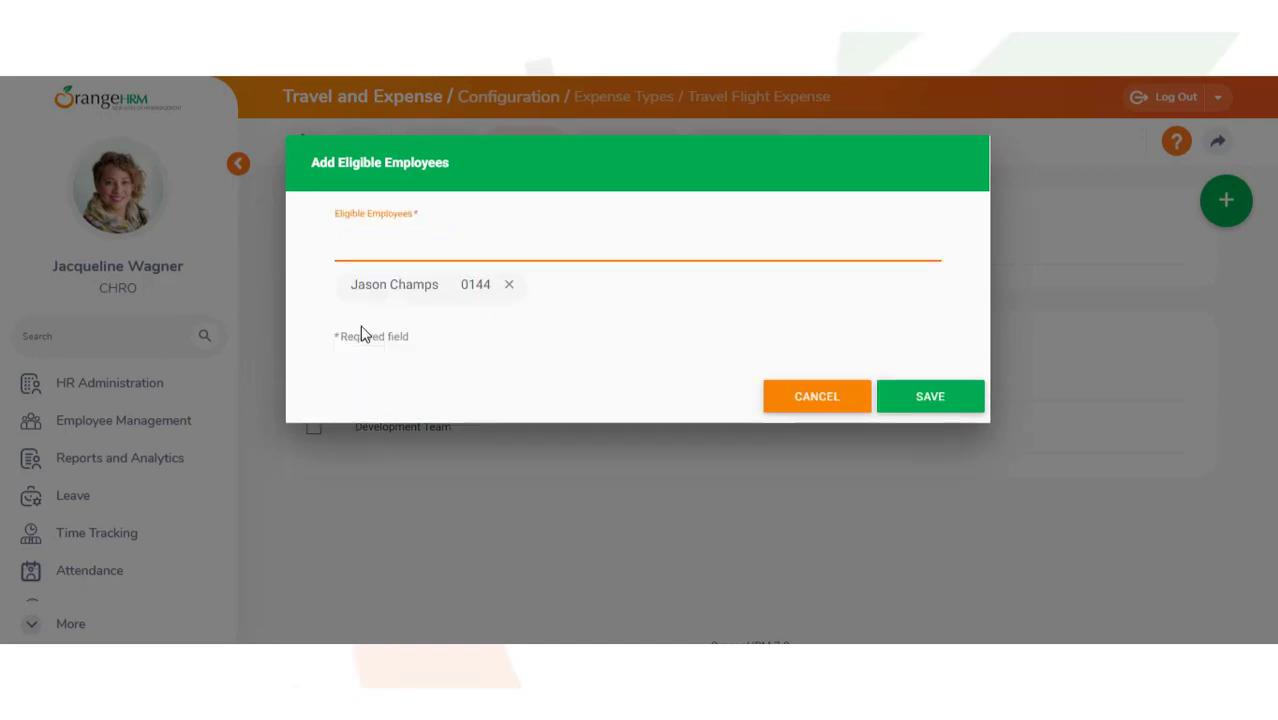
left_click(927, 404)
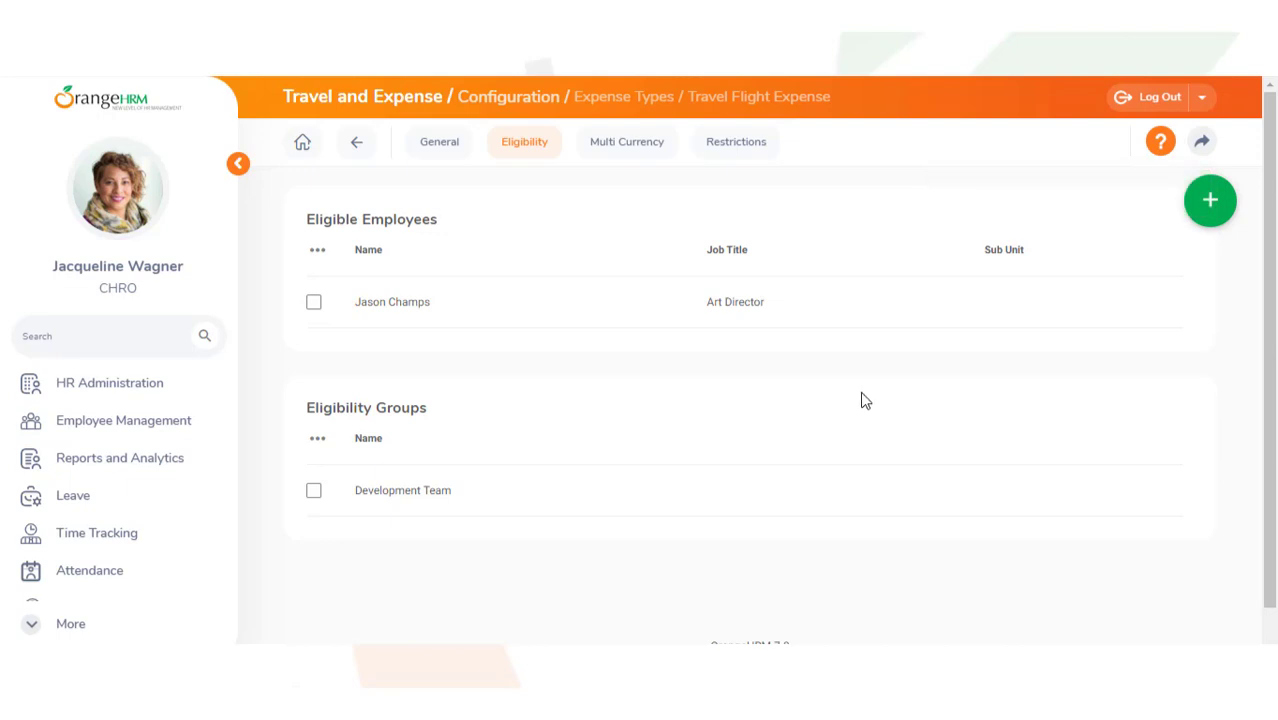
Step: Review the Multi Currency tab, then tick Attachment is mandatory under Restrictions and save
left_click(630, 158)
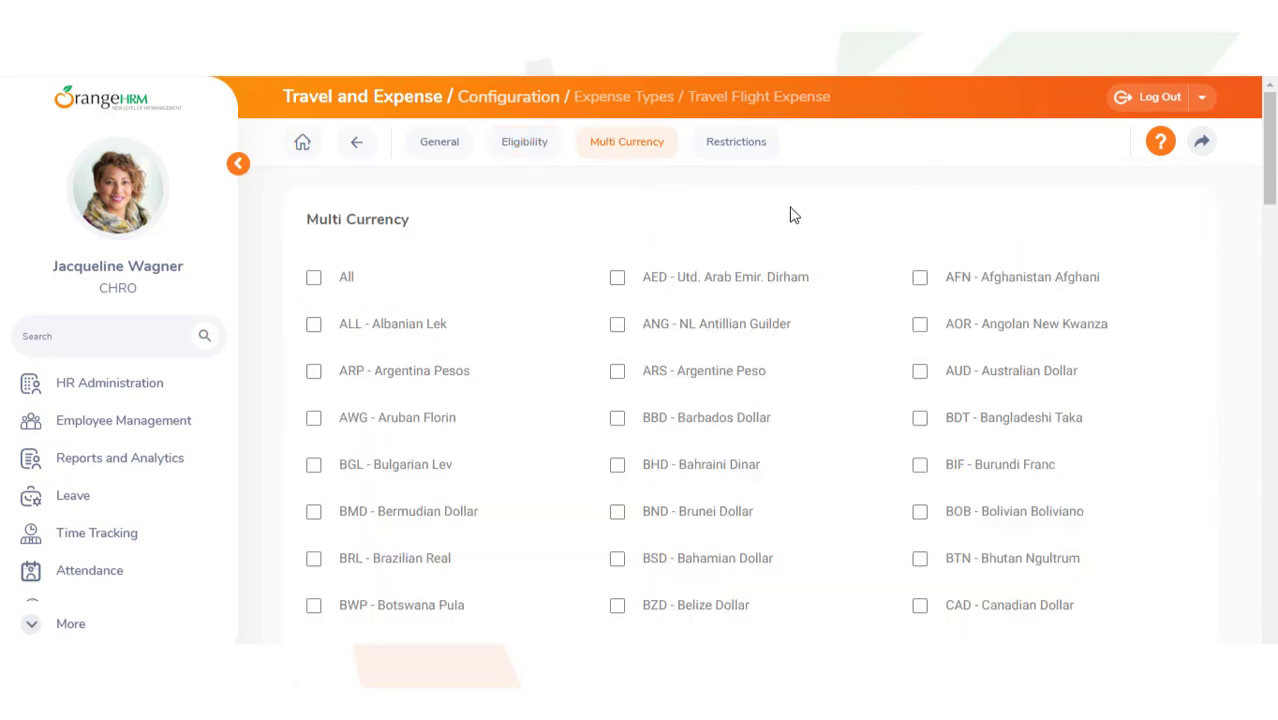
mouse_move(1275, 165)
left_mouse_down()
mouse_move(1276, 600)
mouse_move(1270, 155)
left_mouse_up()
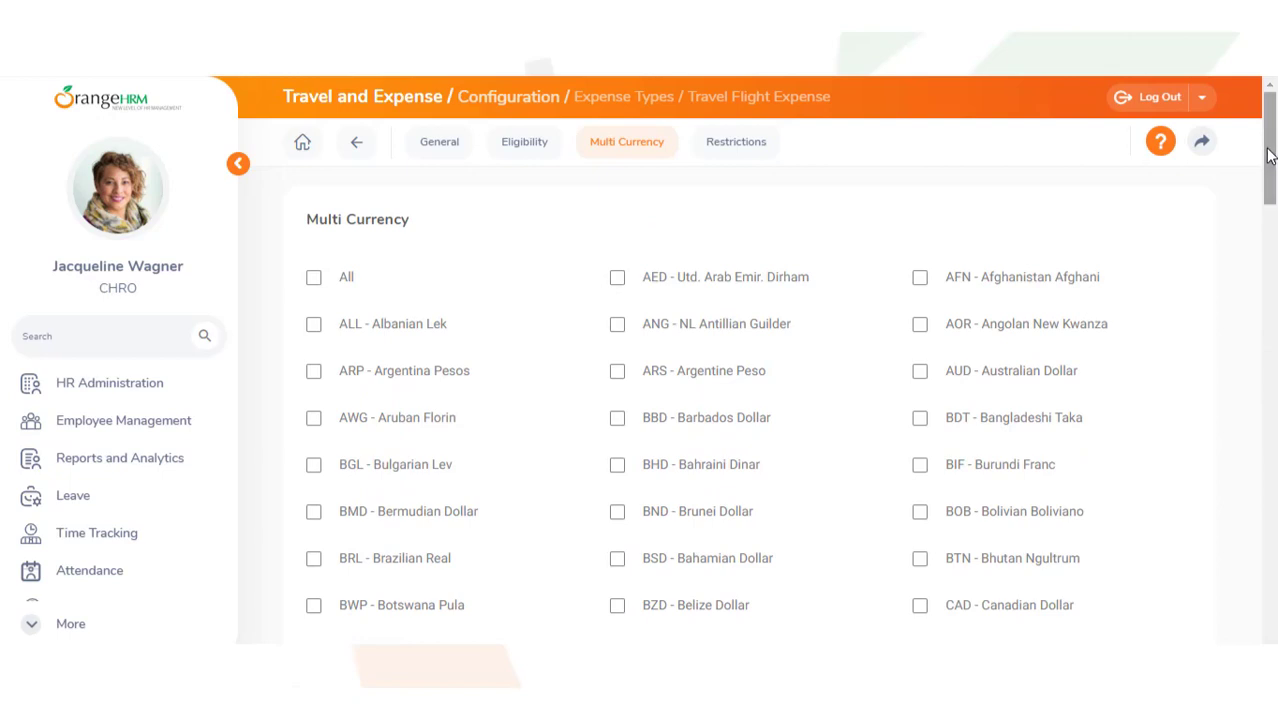
left_click(736, 158)
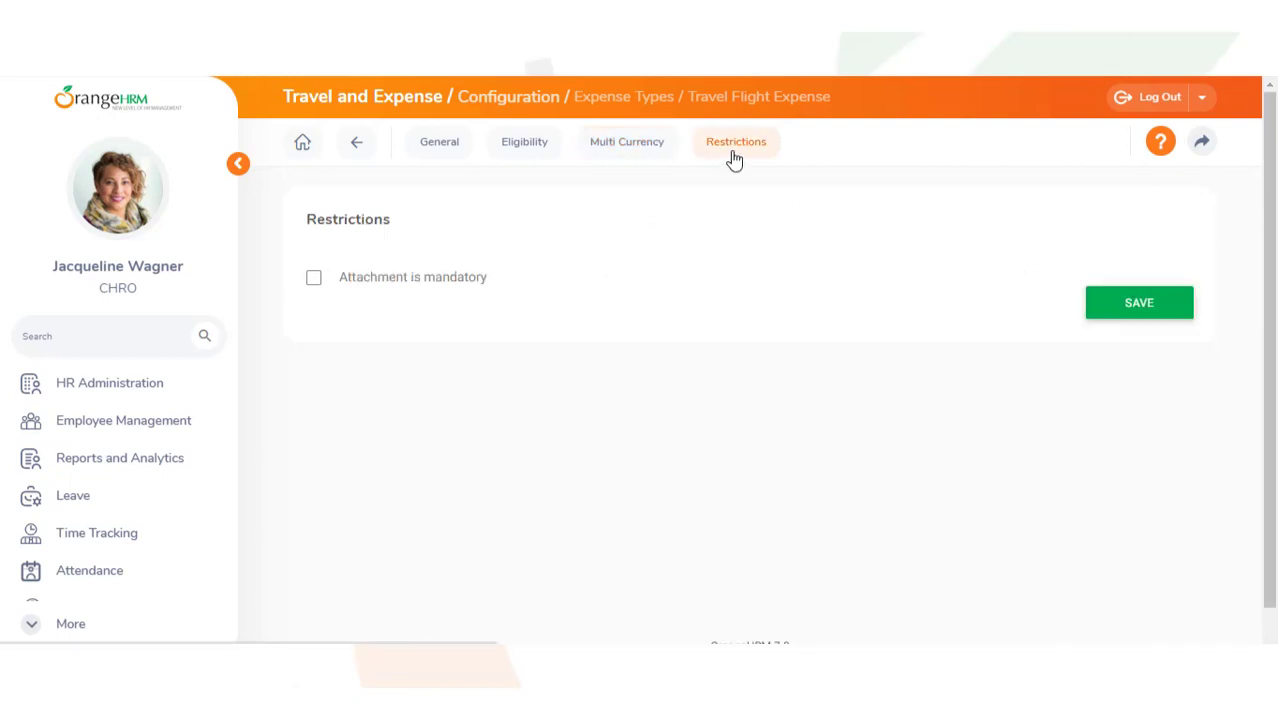
left_click(313, 283)
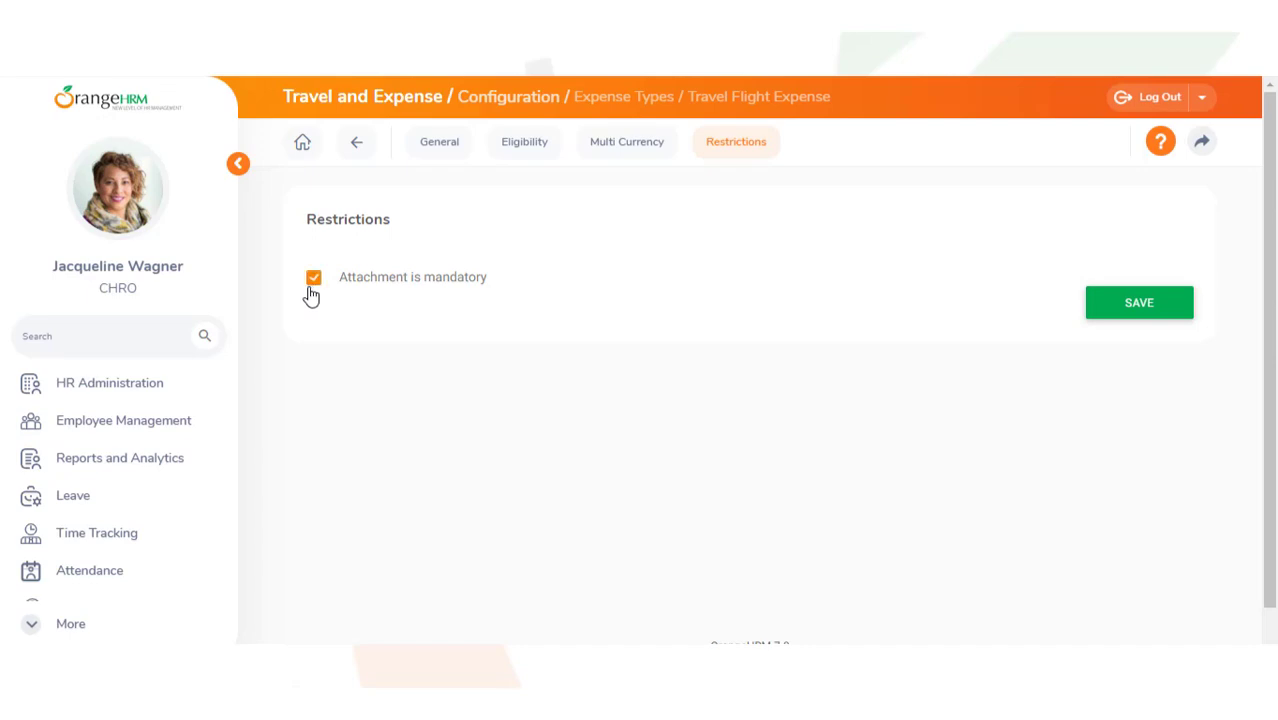
left_click(1141, 316)
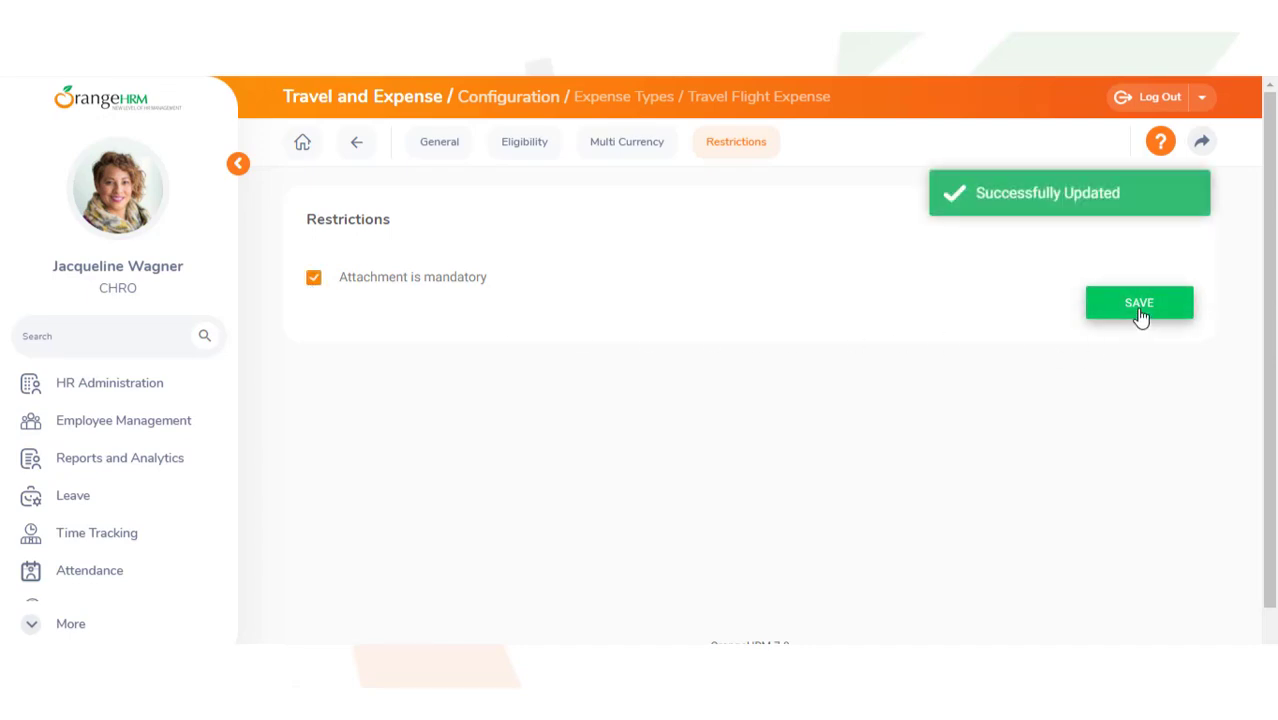
scroll(228, 459, "down", 5)
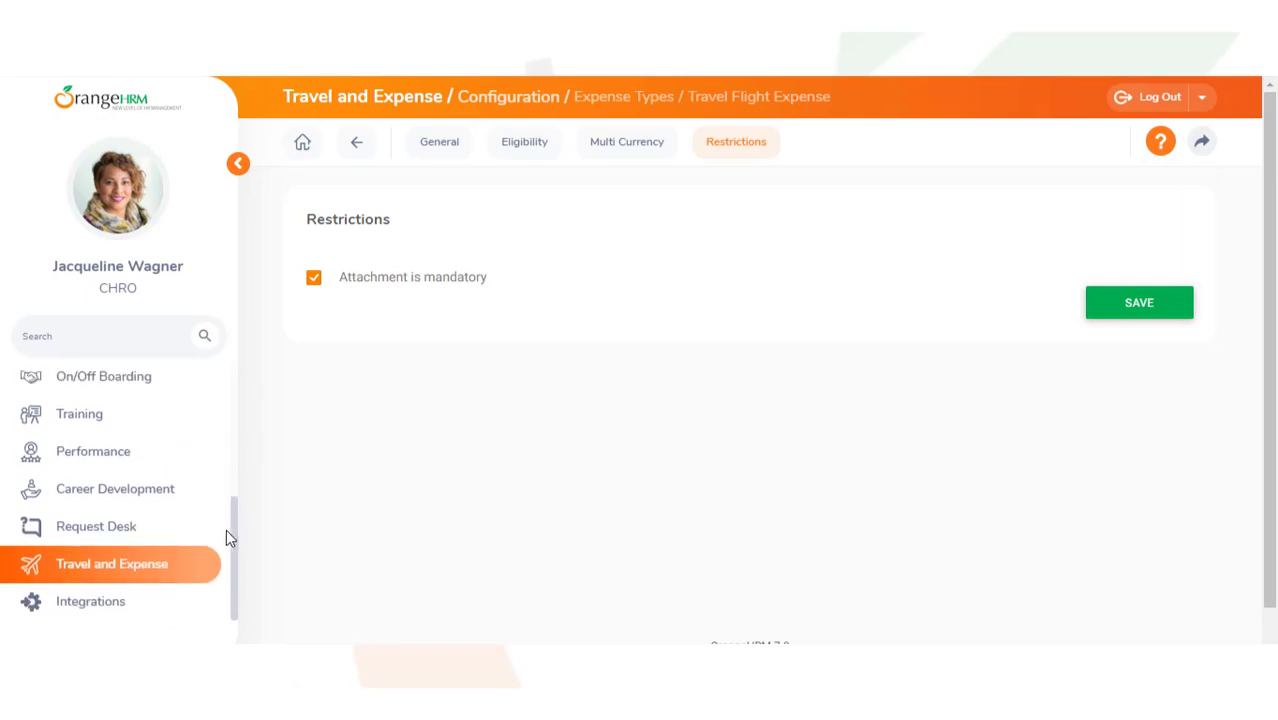
left_click(106, 576)
Step: Reopen the Expense Types list, tick Advertising & Promotion, and close its bulk actions without deleting
left_click(1036, 145)
mouse_move(1055, 200)
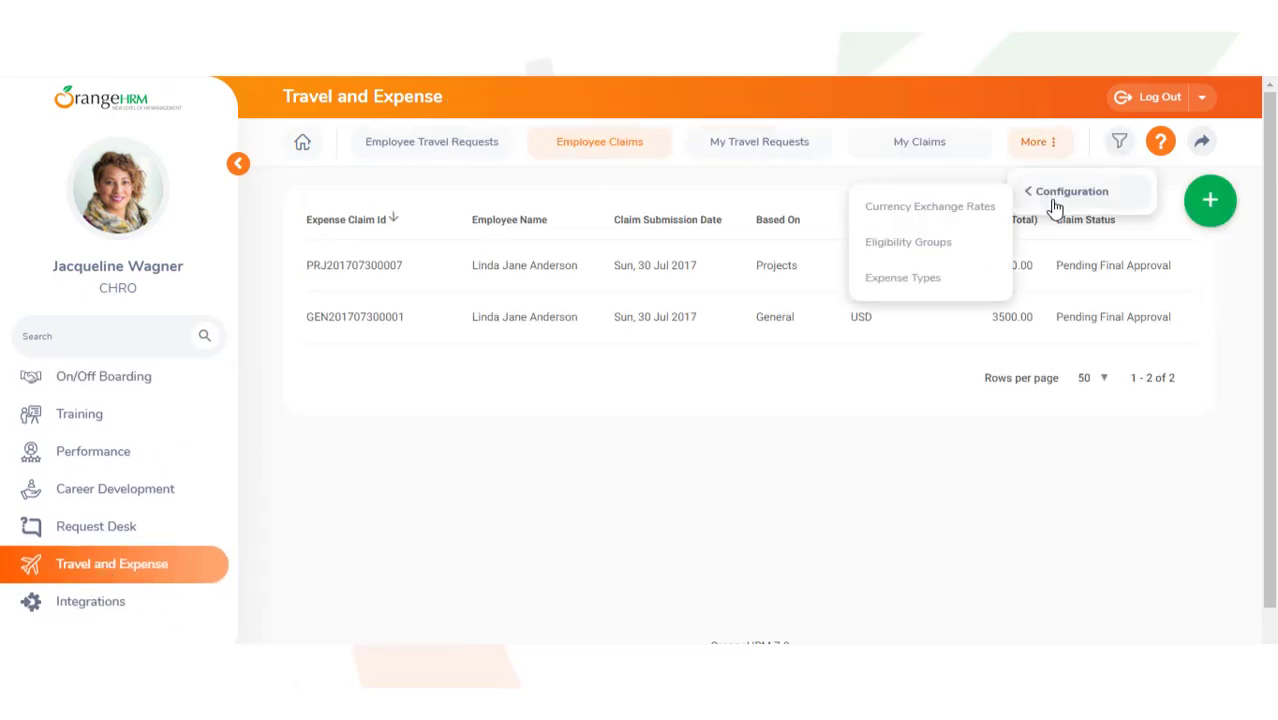
left_click(984, 282)
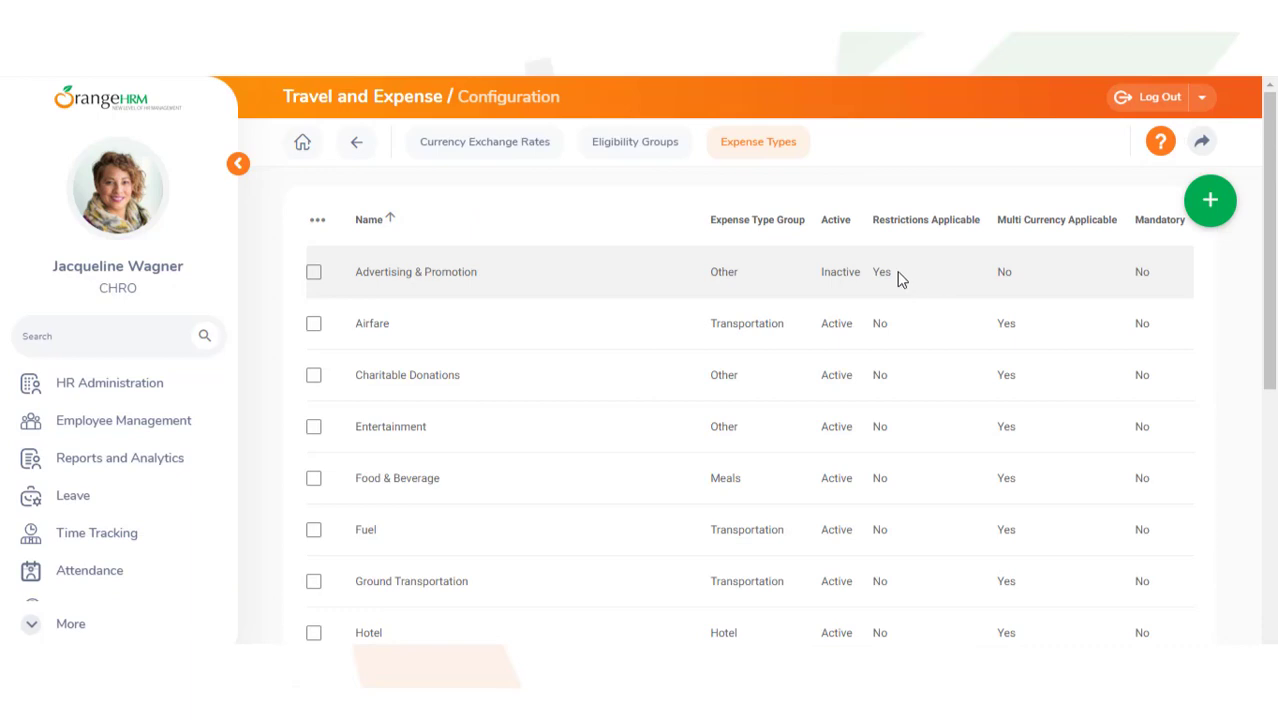
left_click(313, 275)
left_click(318, 224)
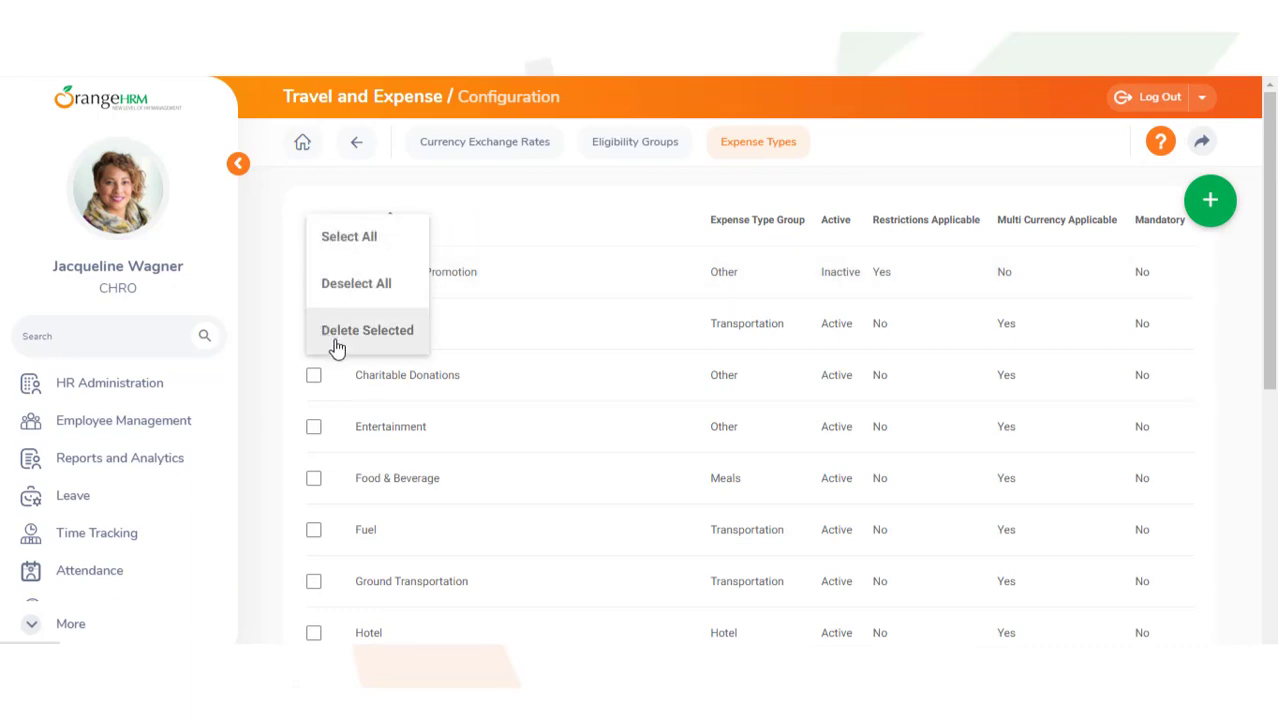
left_click(288, 330)
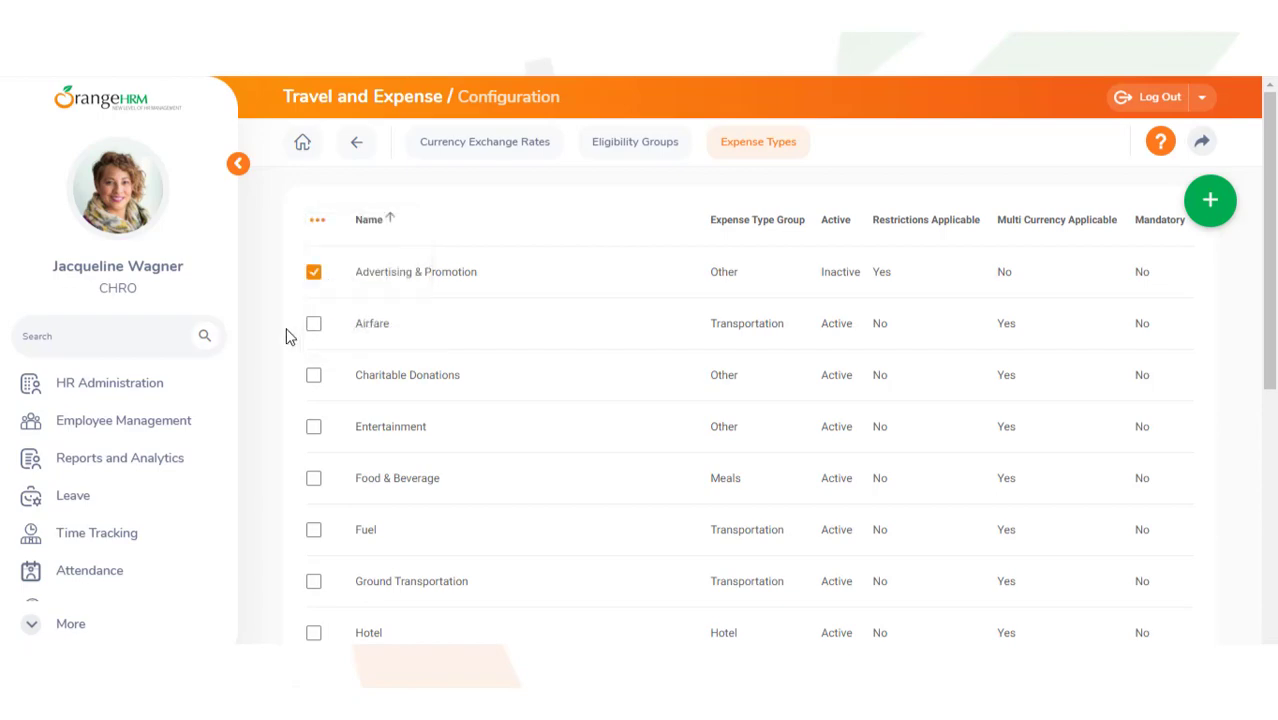